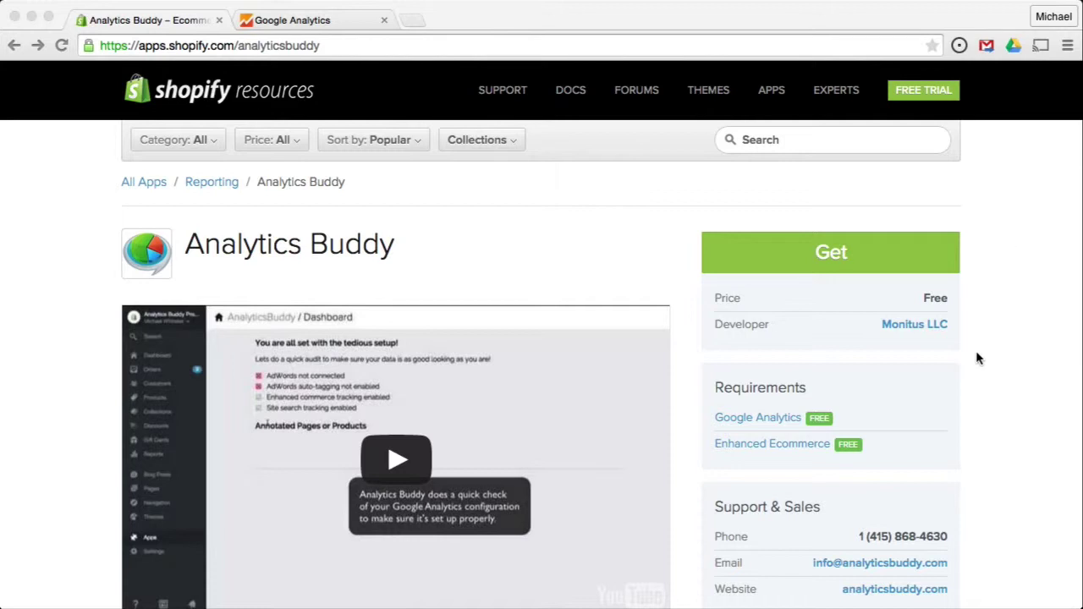
# - Get the Analytics Buddy app from its Shopify app store page and log in to the store
pyautogui.scroll(-2, 965, 362)
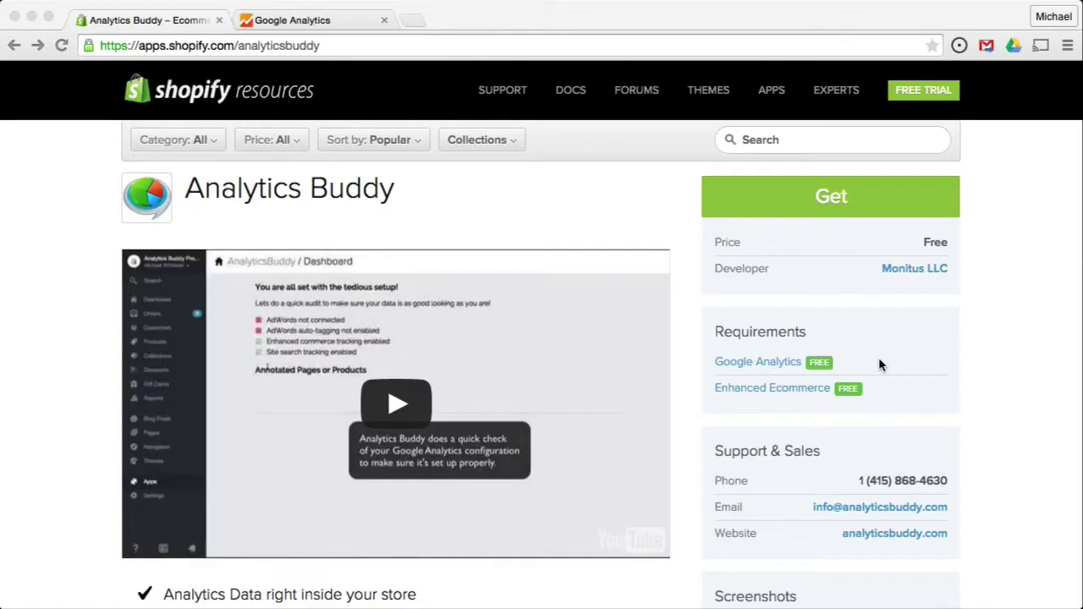
pyautogui.scroll(3, 880, 364)
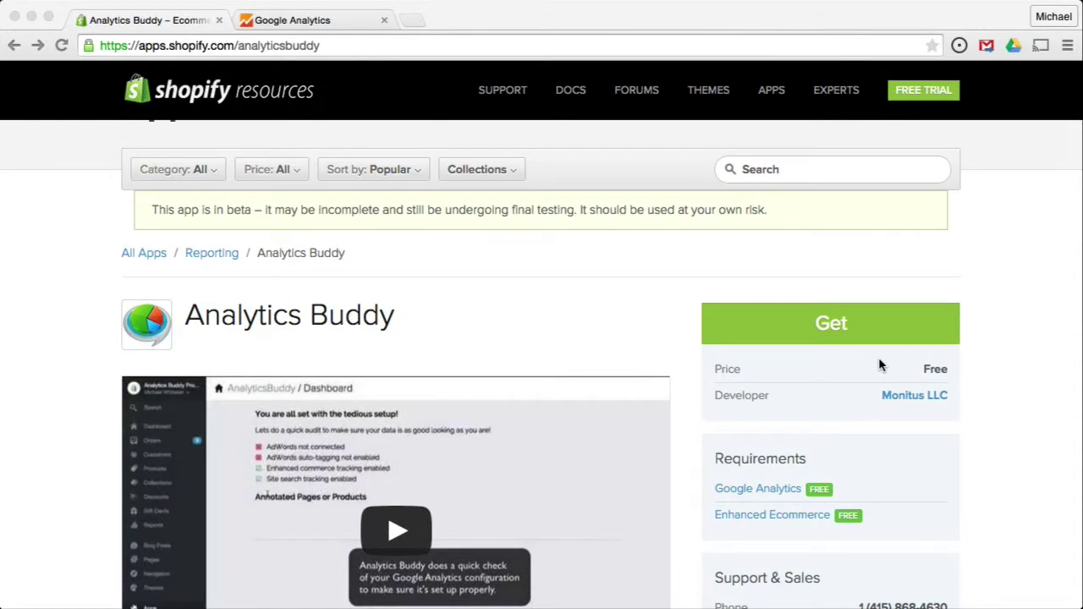
pyautogui.click(831, 327)
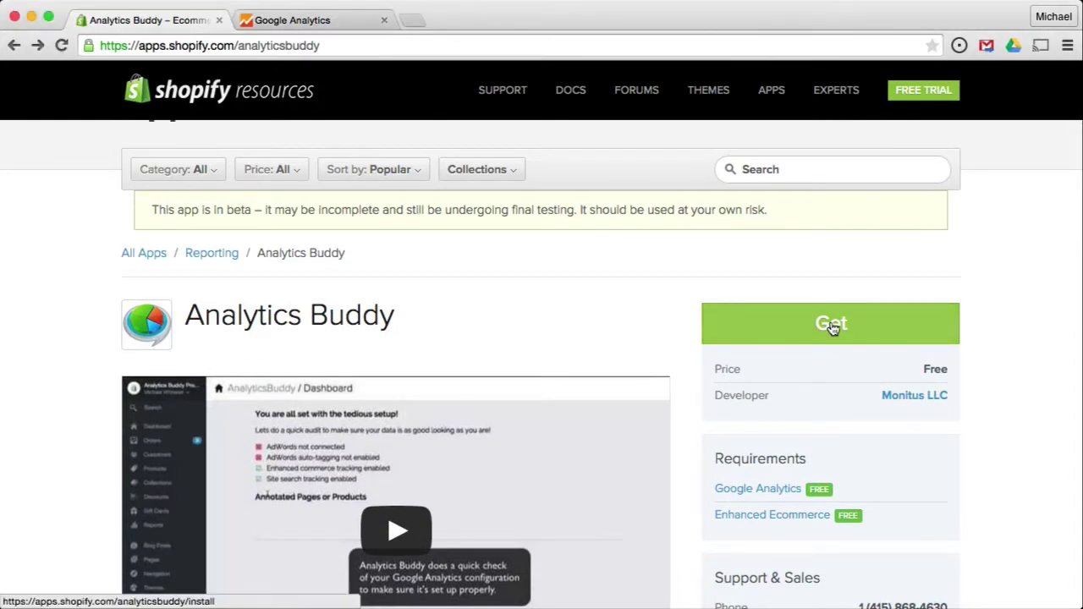
pyautogui.click(832, 327)
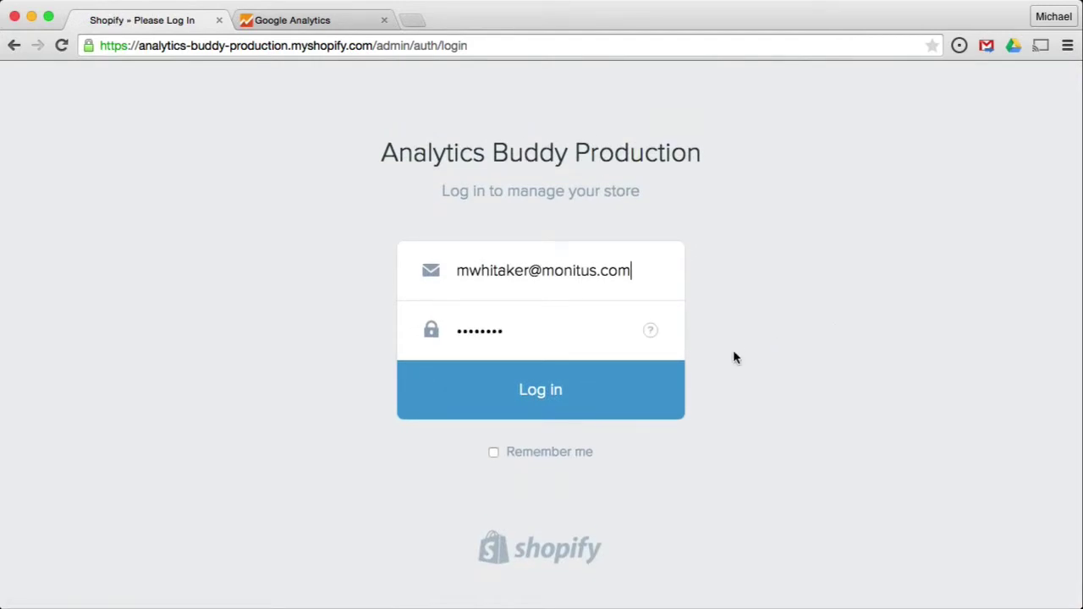
pyautogui.click(534, 394)
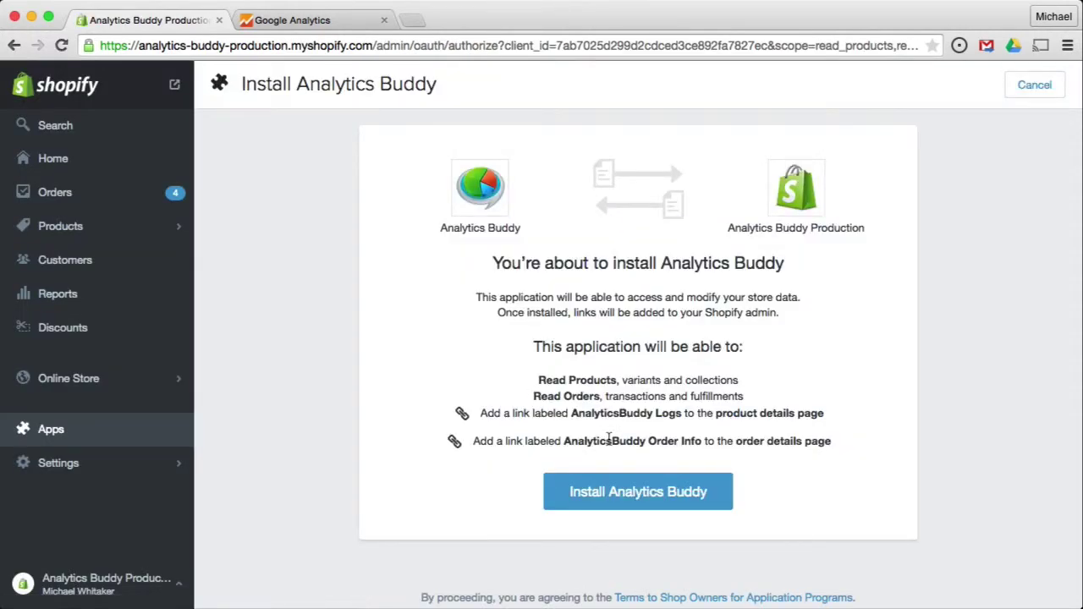
# - Install Analytics Buddy on the store and sign up with the account email already filled in
pyautogui.click(648, 504)
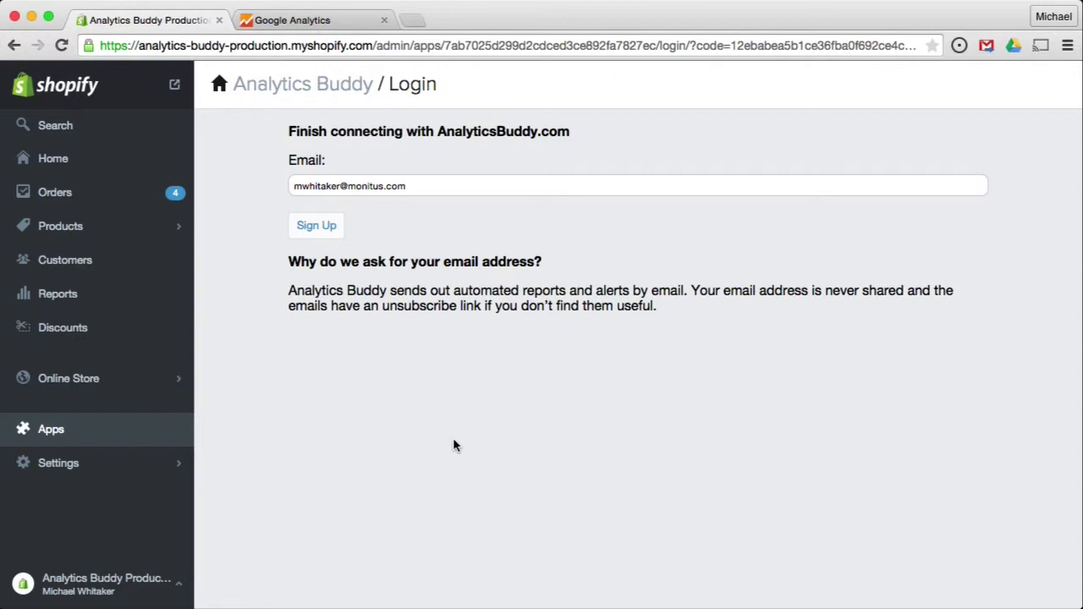
pyautogui.click(307, 226)
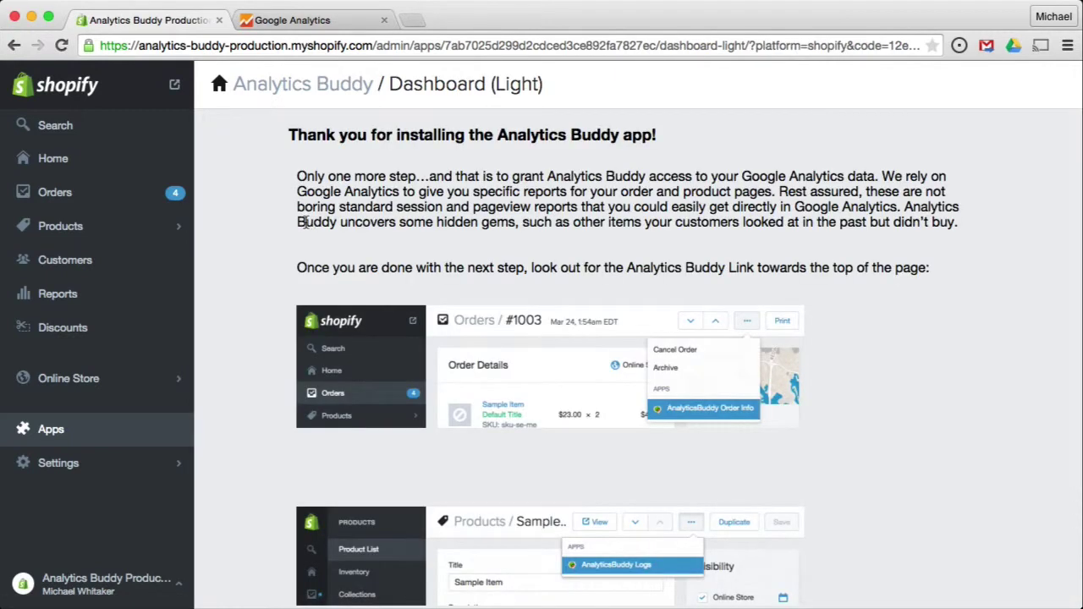
# - Grant Analytics Buddy access to Google Analytics and accept the permission to view the account's analytics data
pyautogui.scroll(-3, 304, 222)
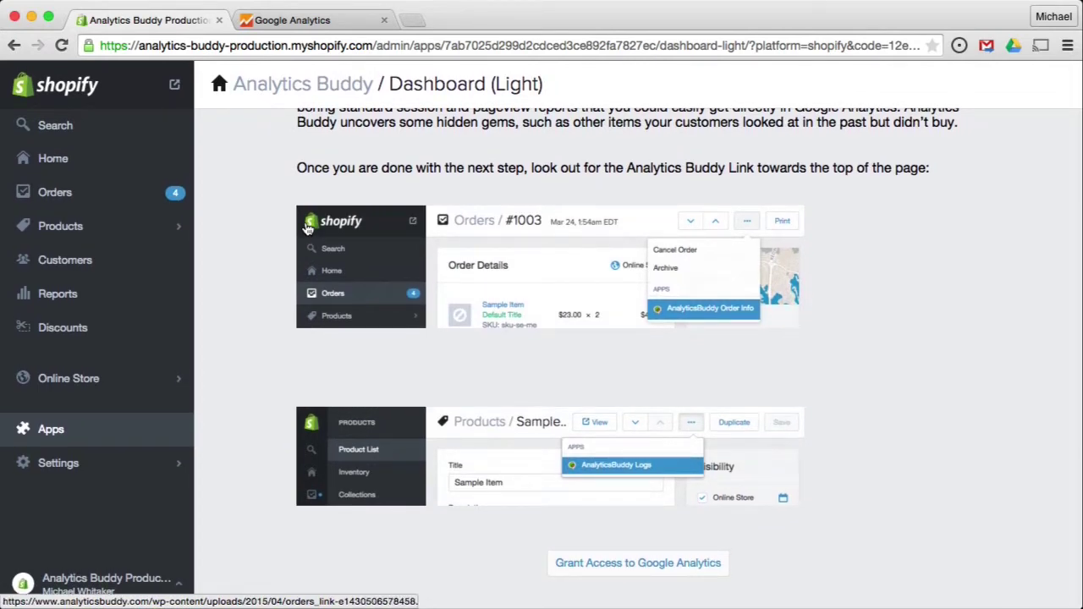
pyautogui.scroll(3, 307, 233)
pyautogui.scroll(-3, 357, 261)
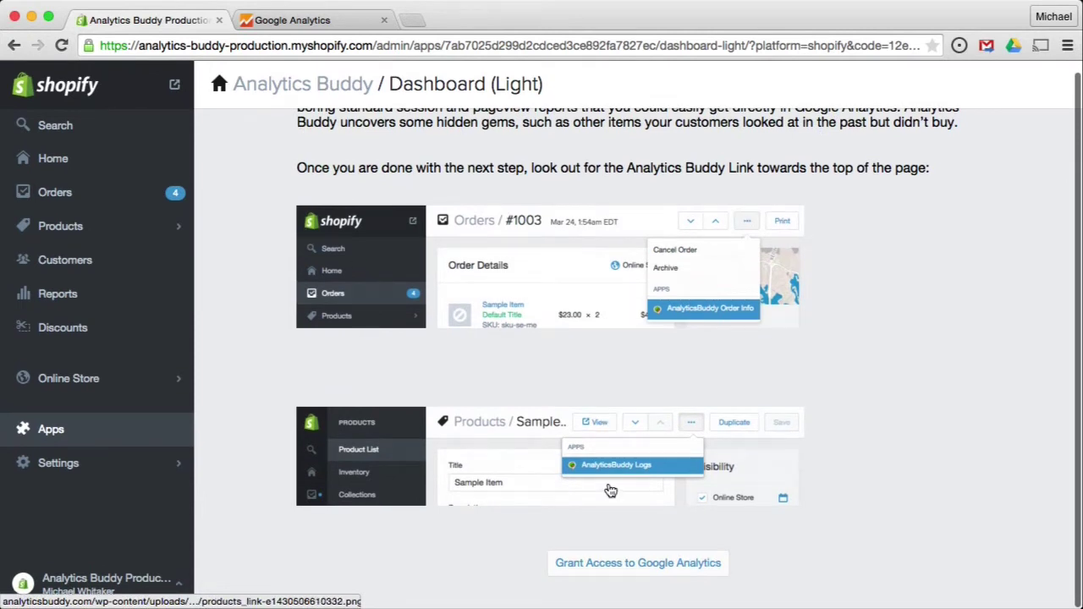
pyautogui.click(663, 568)
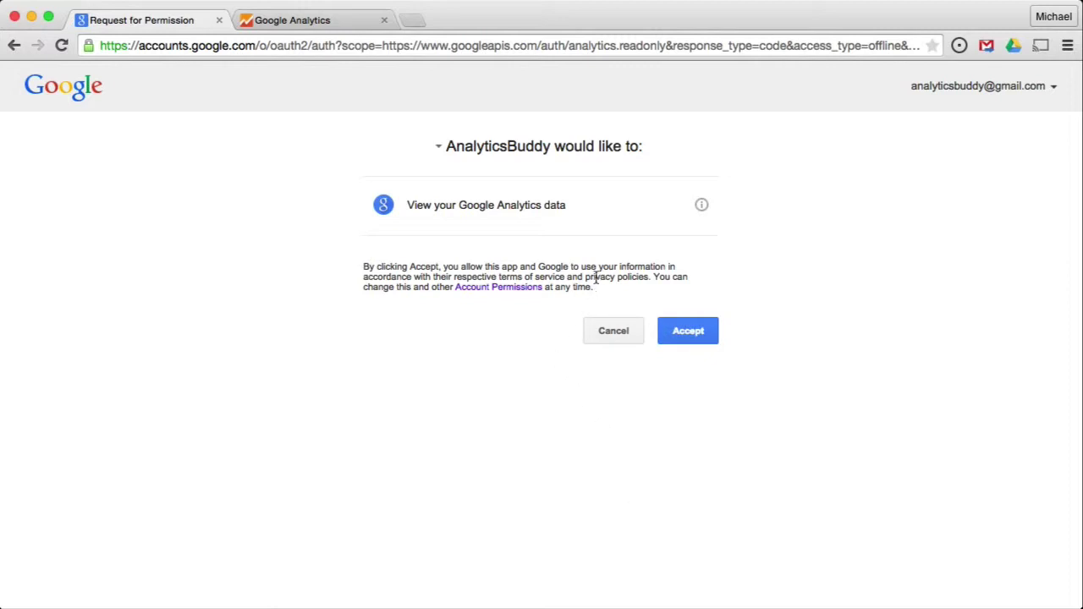
pyautogui.click(688, 331)
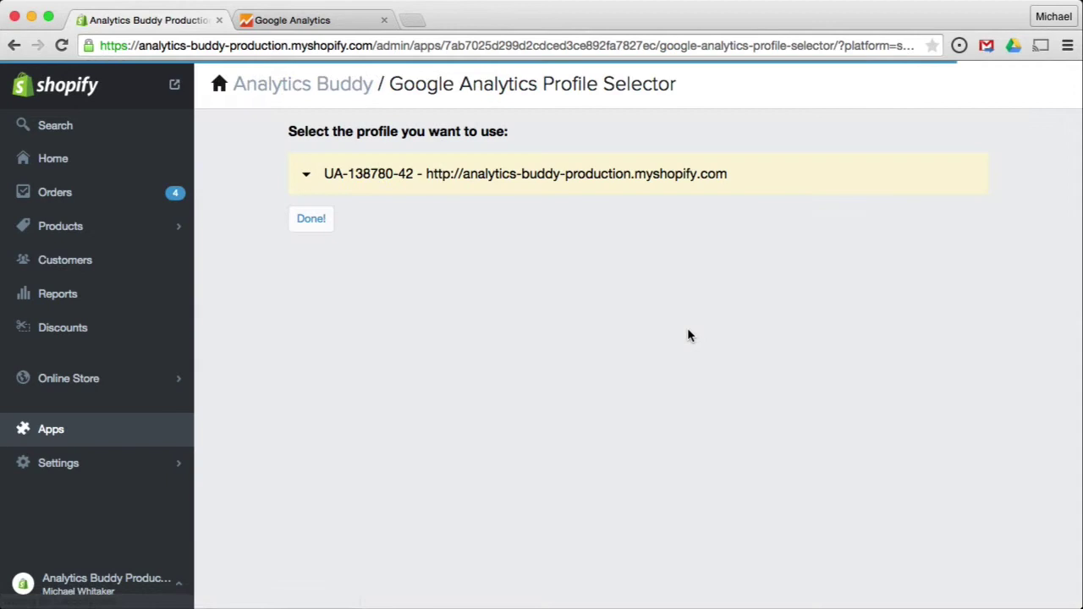
# - Choose the analytics-buddy-production.myshopify.com profile under the store's Google Analytics property and finish the profile selection
pyautogui.click(392, 179)
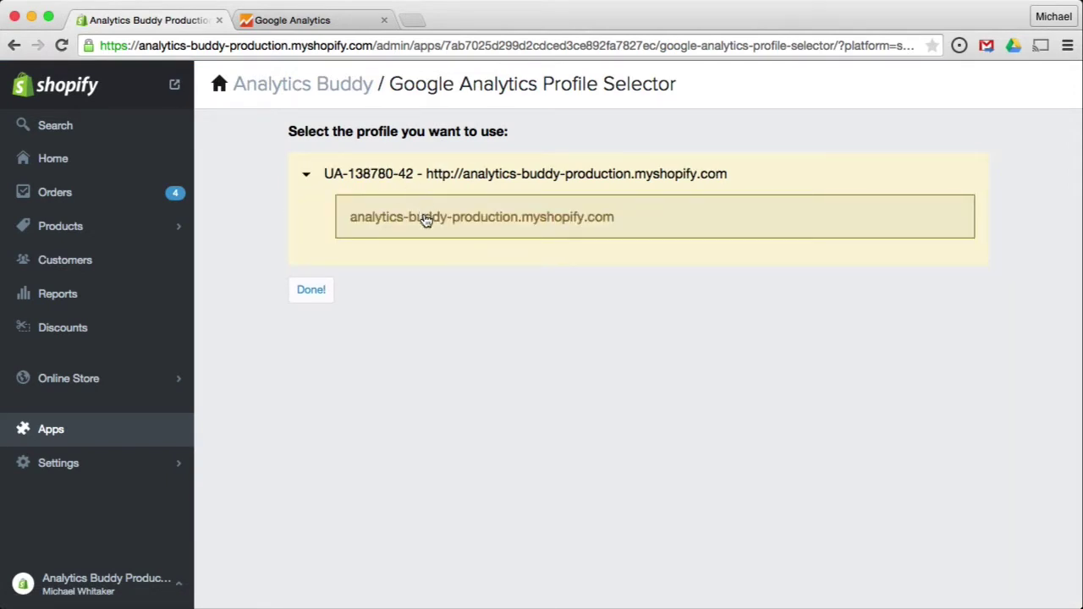
pyautogui.click(427, 217)
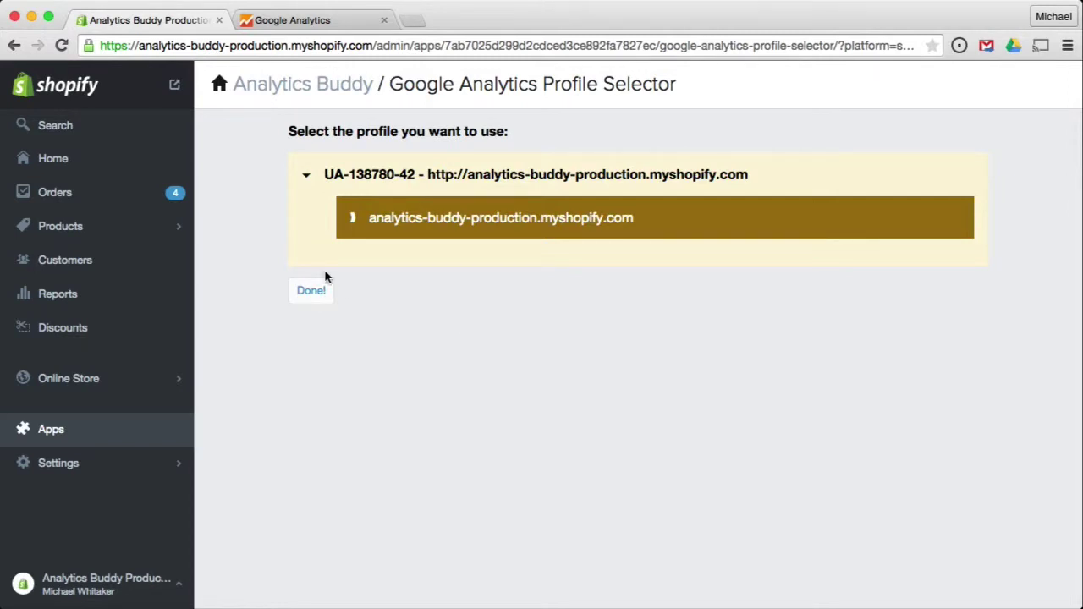
pyautogui.click(306, 291)
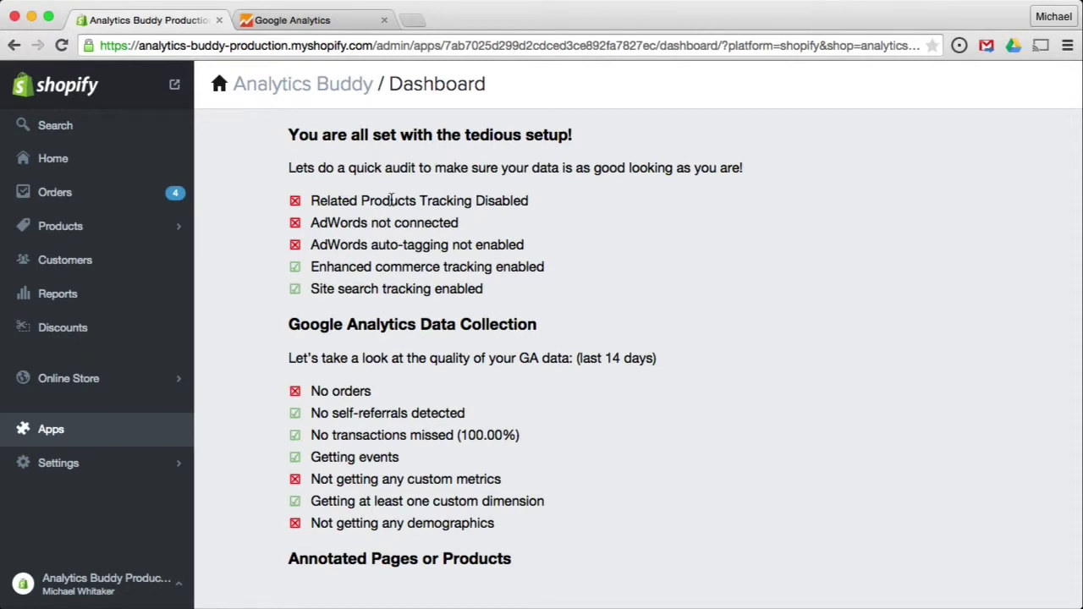
# - Switch to Google Analytics, turn on Related Products in the view's ecommerce settings and submit the set-up
pyautogui.scroll(-2, 425, 186)
pyautogui.scroll(2, 428, 186)
pyautogui.click(311, 23)
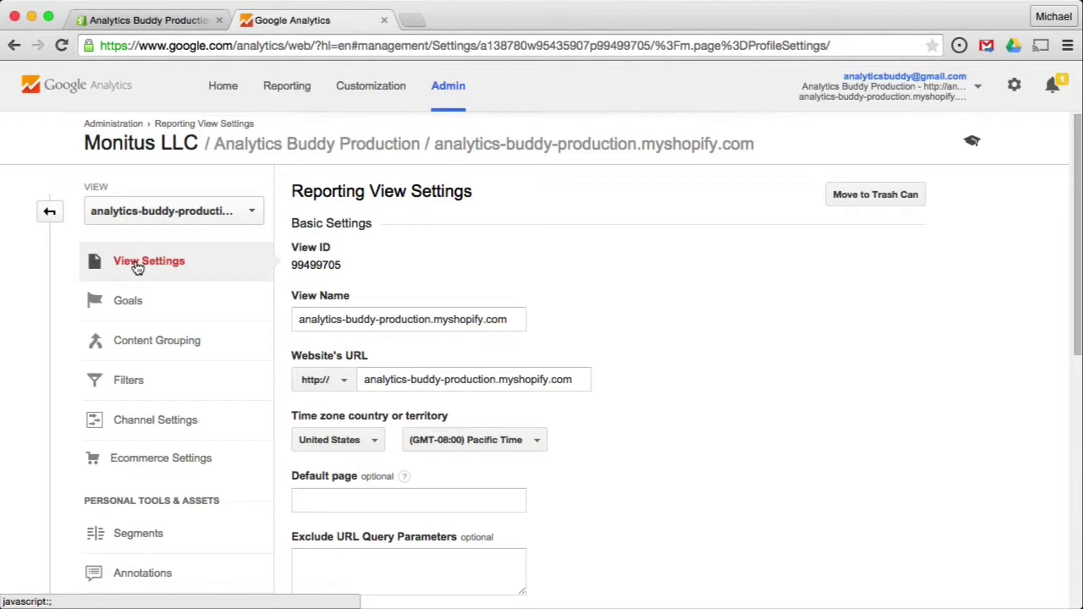
pyautogui.click(176, 467)
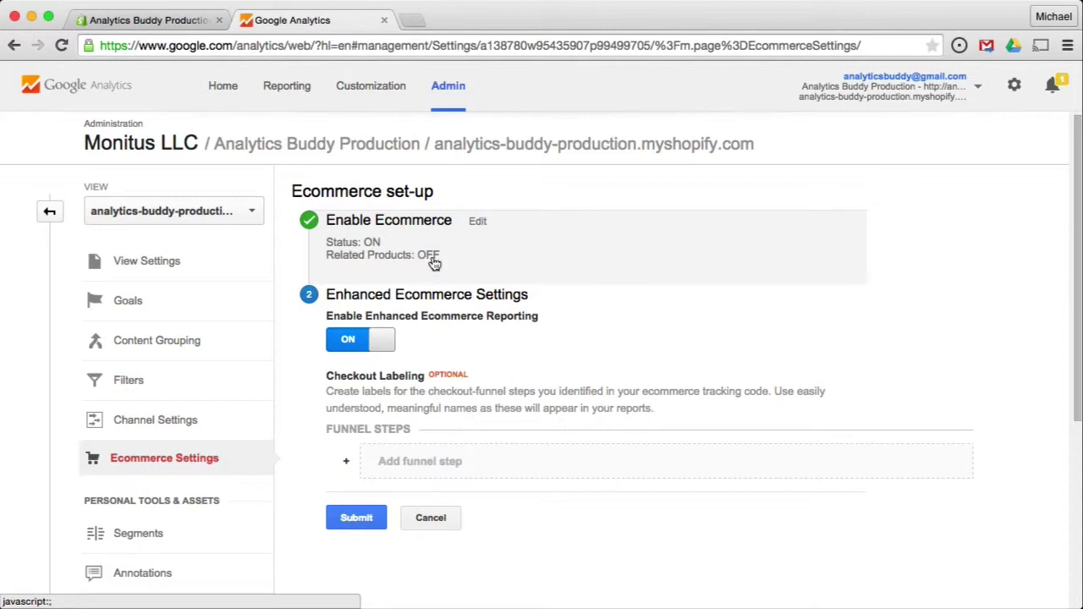
pyautogui.click(478, 225)
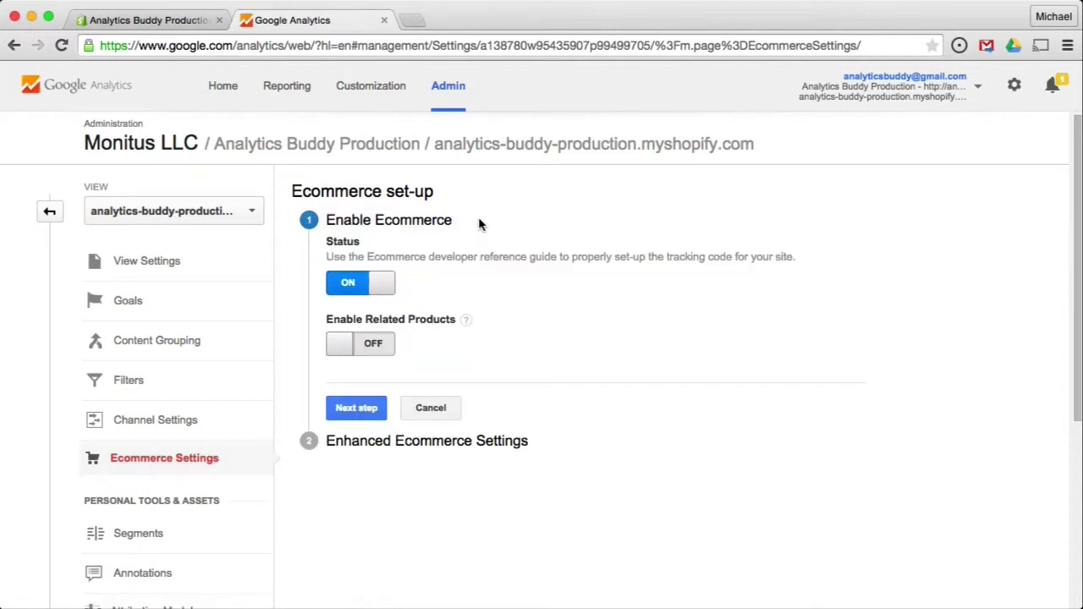
pyautogui.click(339, 344)
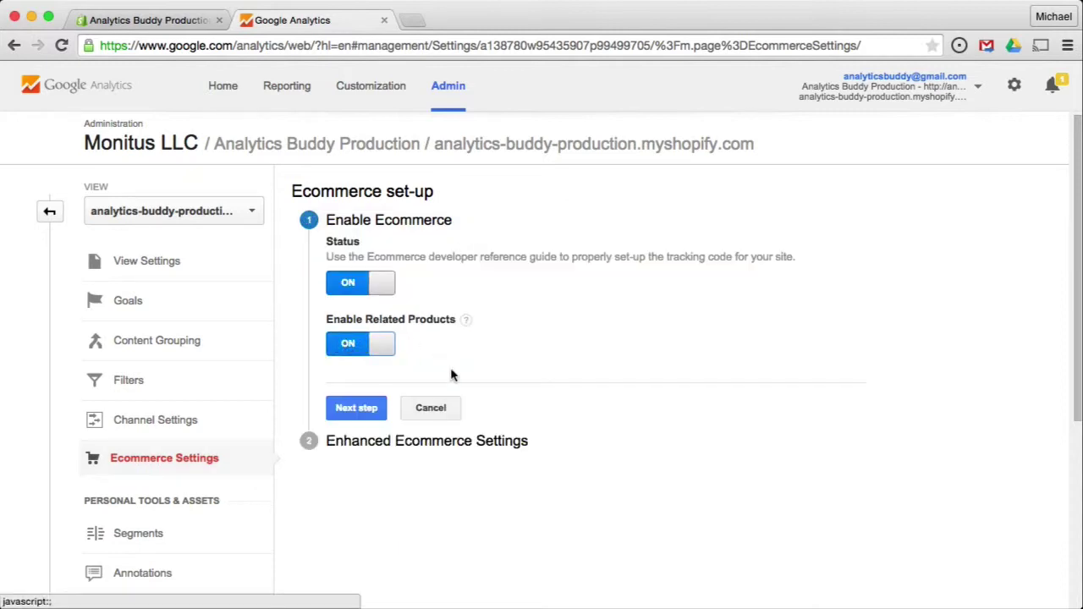
pyautogui.click(365, 411)
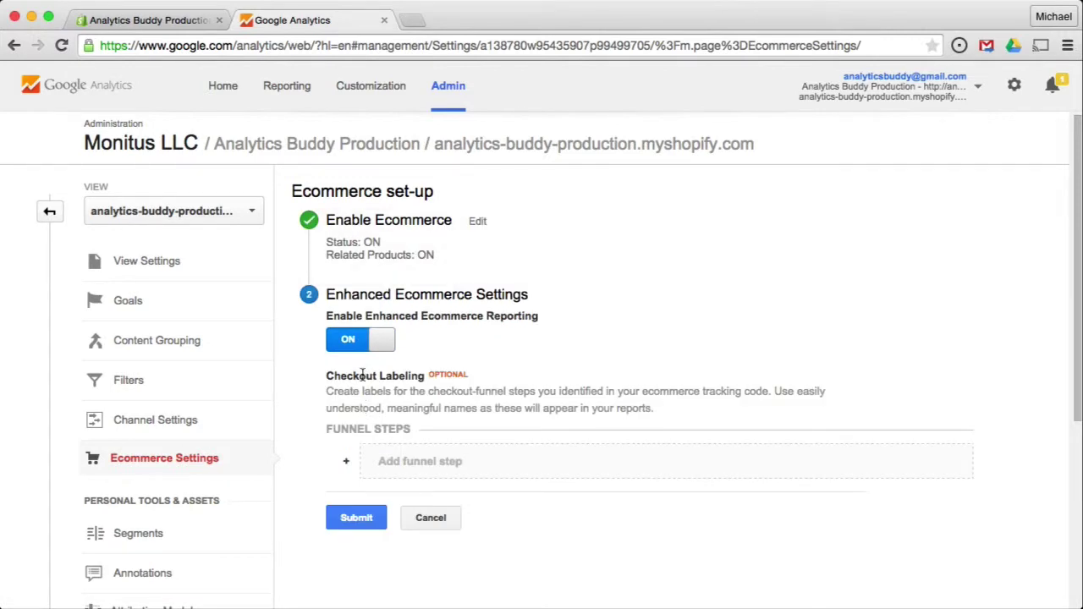
pyautogui.click(360, 519)
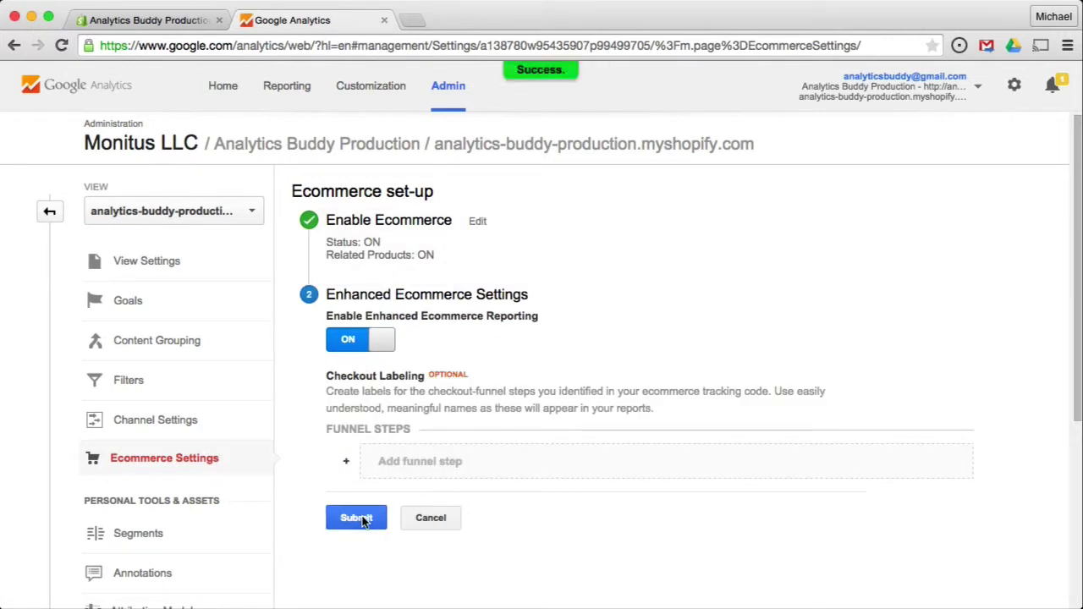
# - Switch back to the Shopify admin and open the AnalyticsBuddy Logs for the product Sample Item
pyautogui.click(169, 21)
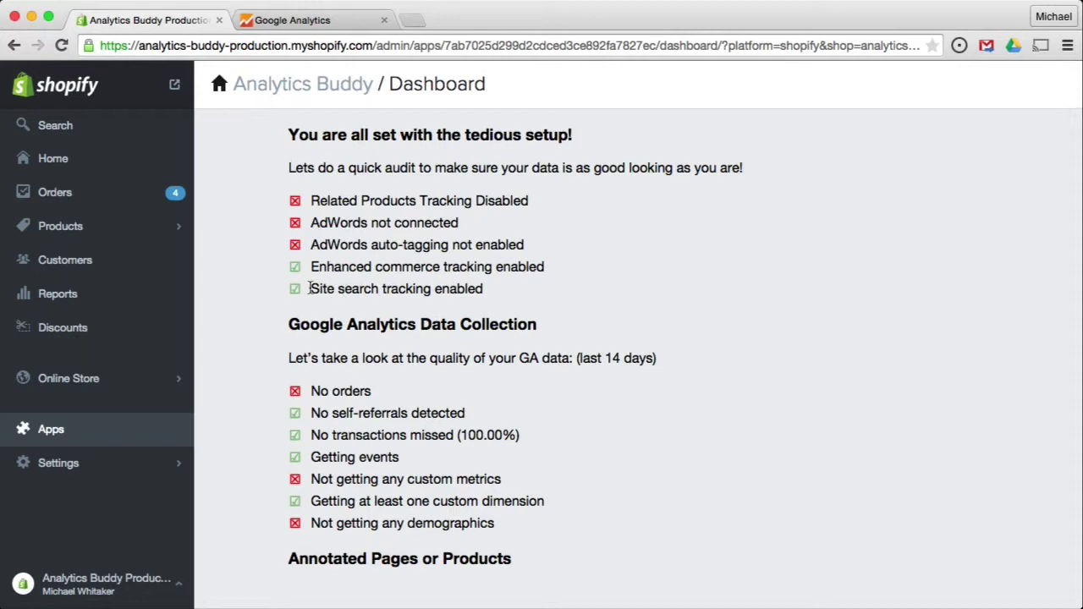
pyautogui.click(73, 228)
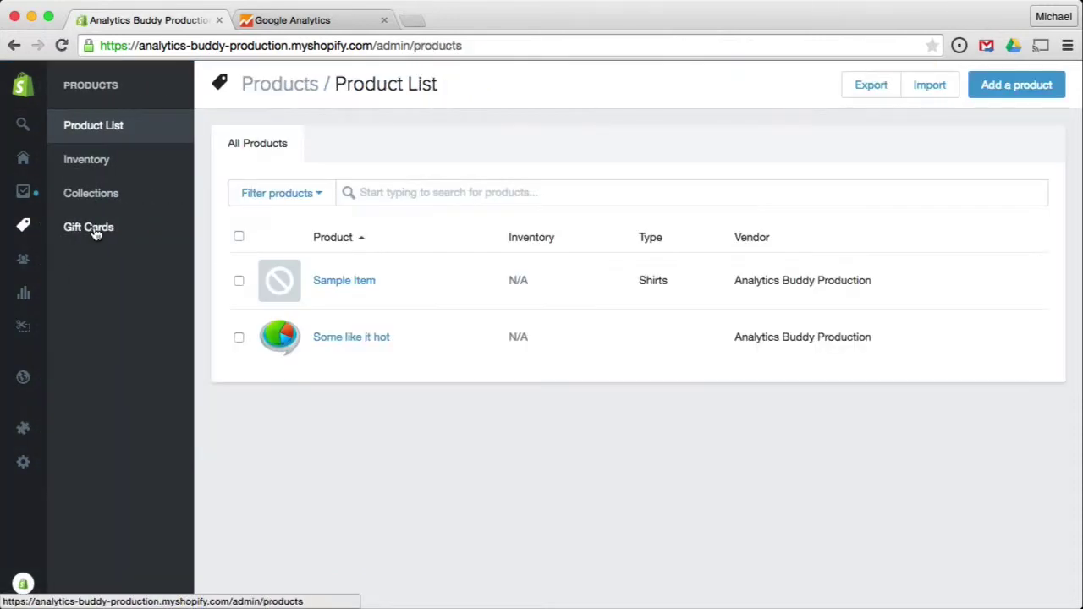
pyautogui.click(354, 284)
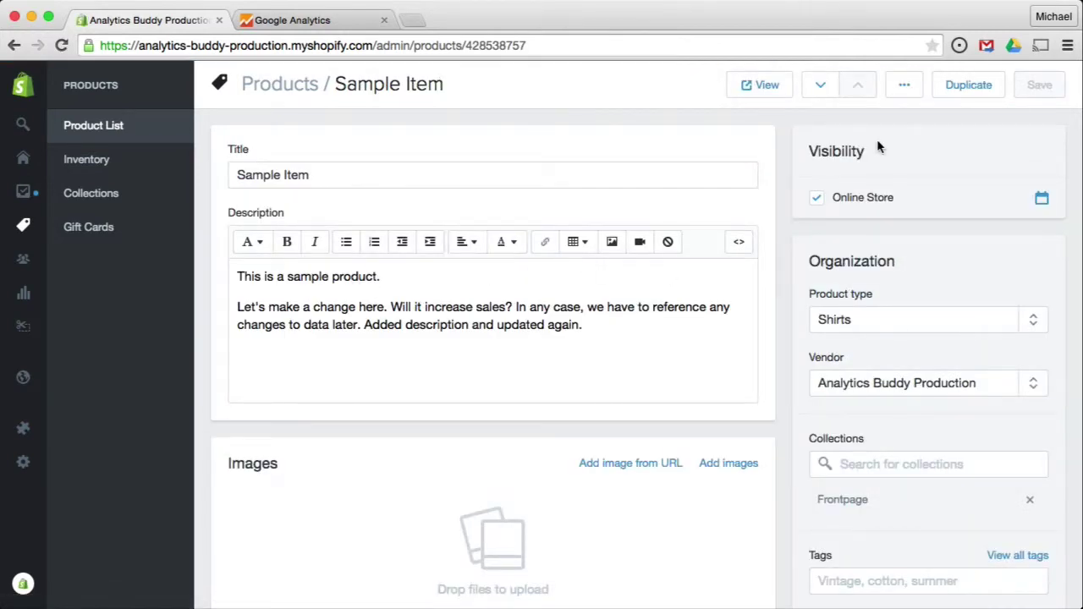
pyautogui.click(902, 88)
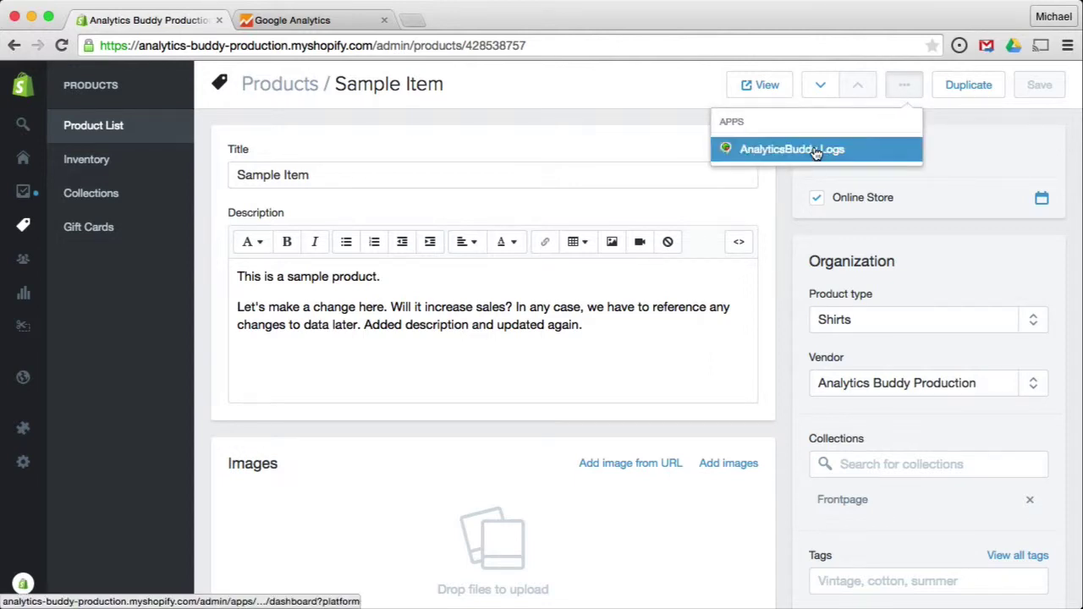
pyautogui.click(815, 151)
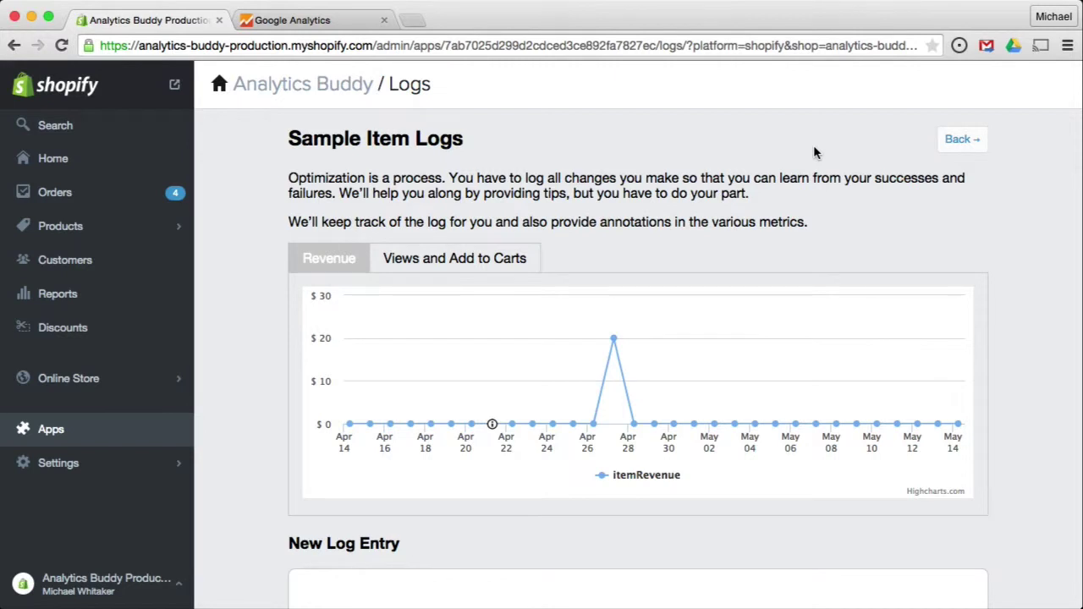
# - Examine the Views and Add to Carts chart with its annotation, the log entry area and past entries, and the Revenue chart
pyautogui.click(469, 269)
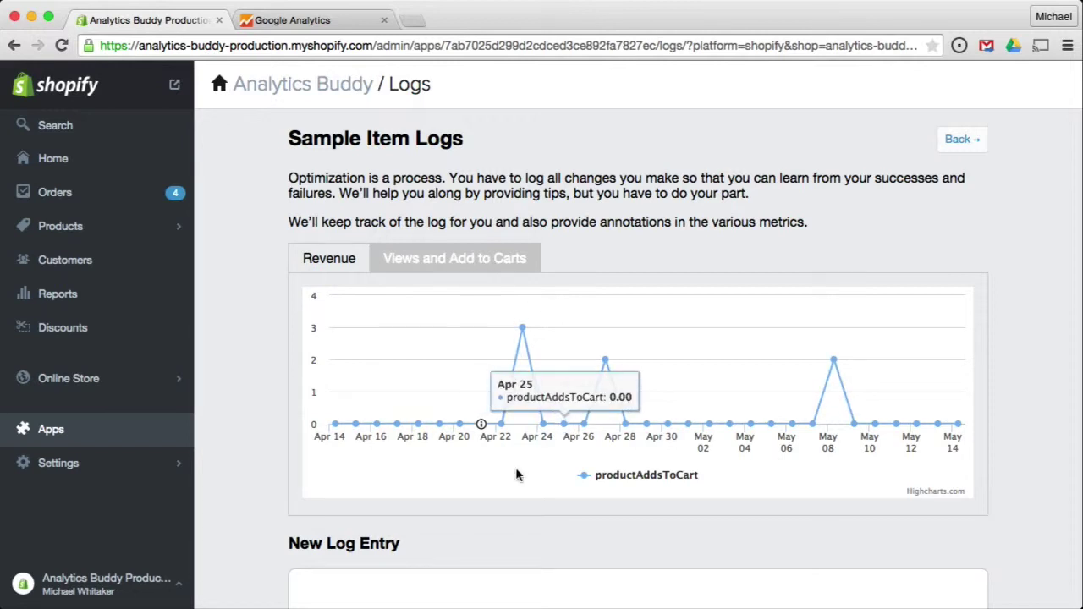
pyautogui.moveTo(480, 426)
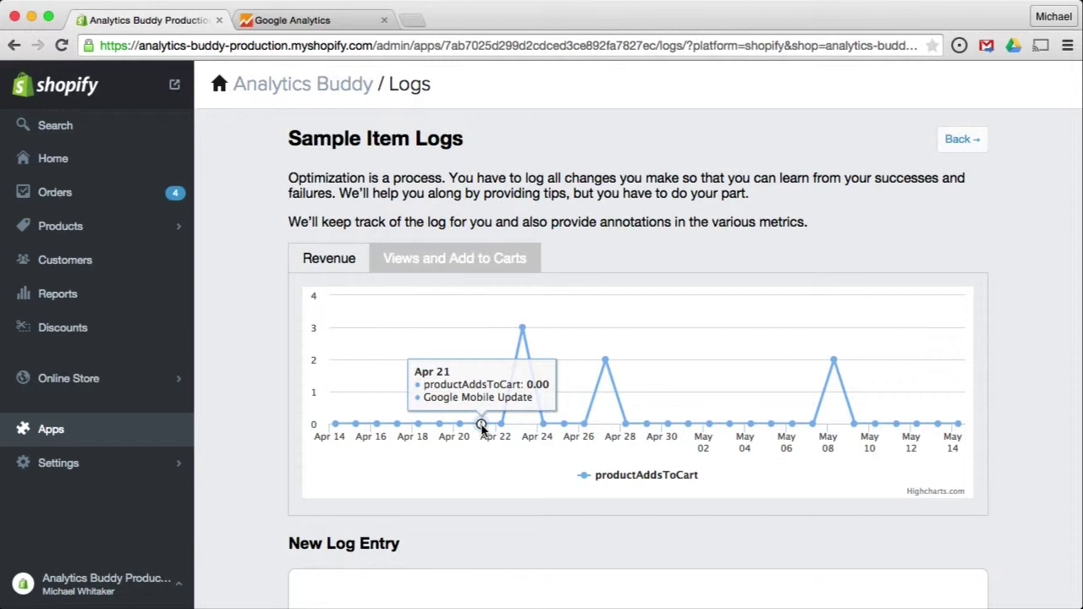
pyautogui.scroll(-5, 498, 448)
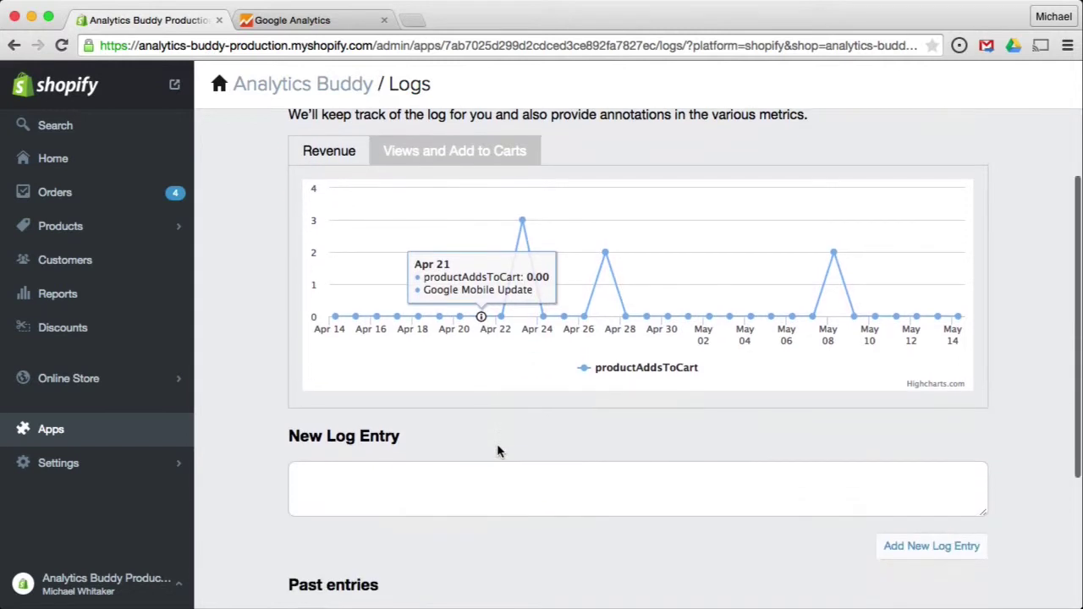
pyautogui.scroll(-2, 498, 450)
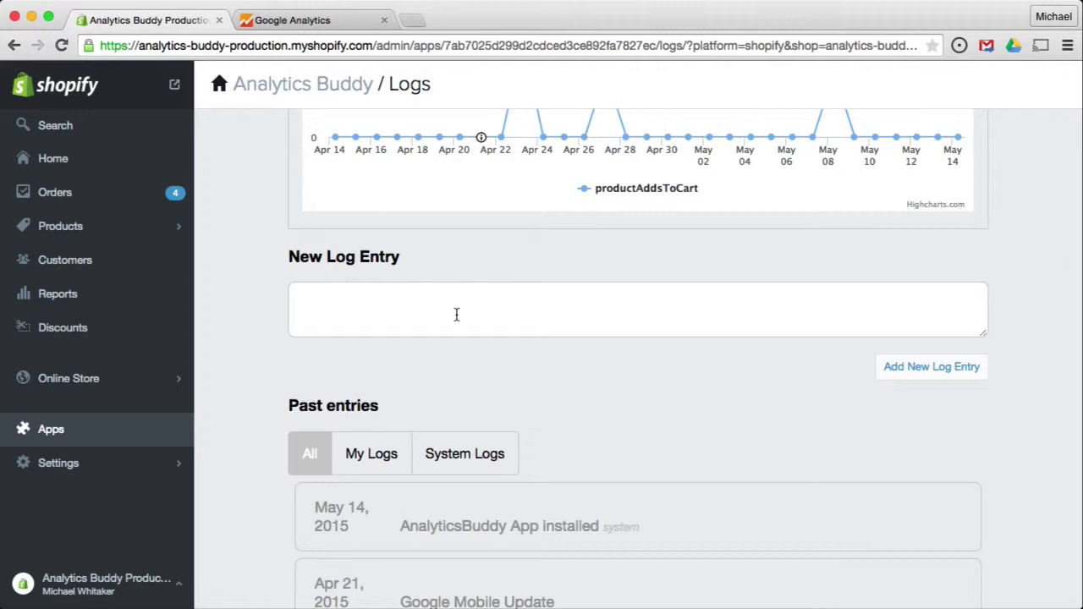
pyautogui.scroll(5, 456, 315)
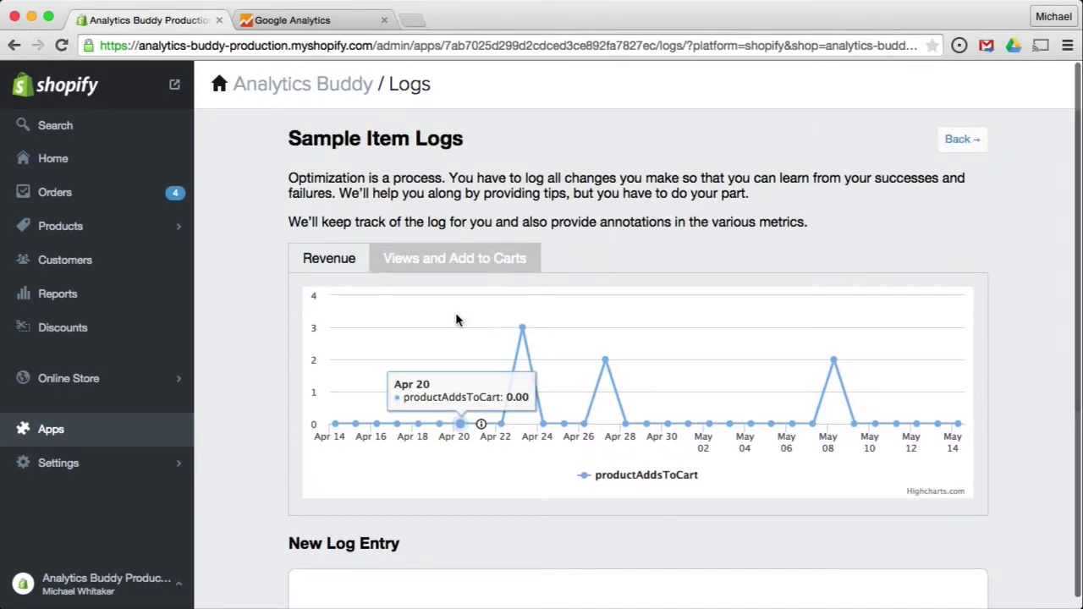
pyautogui.scroll(-3, 456, 319)
pyautogui.scroll(-3, 455, 317)
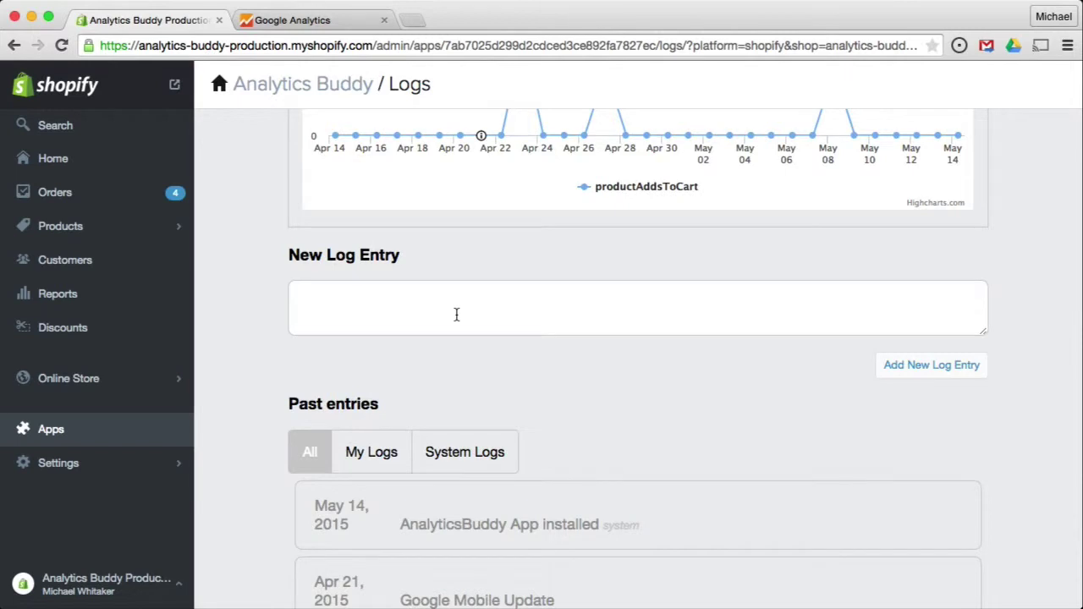
pyautogui.scroll(-1, 456, 315)
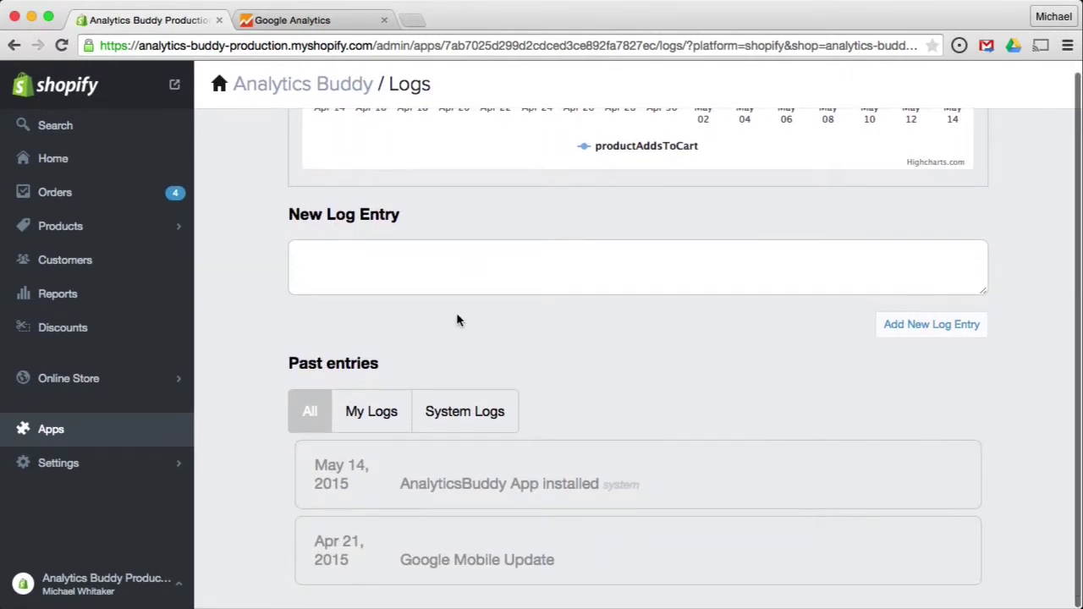
pyautogui.scroll(3, 456, 315)
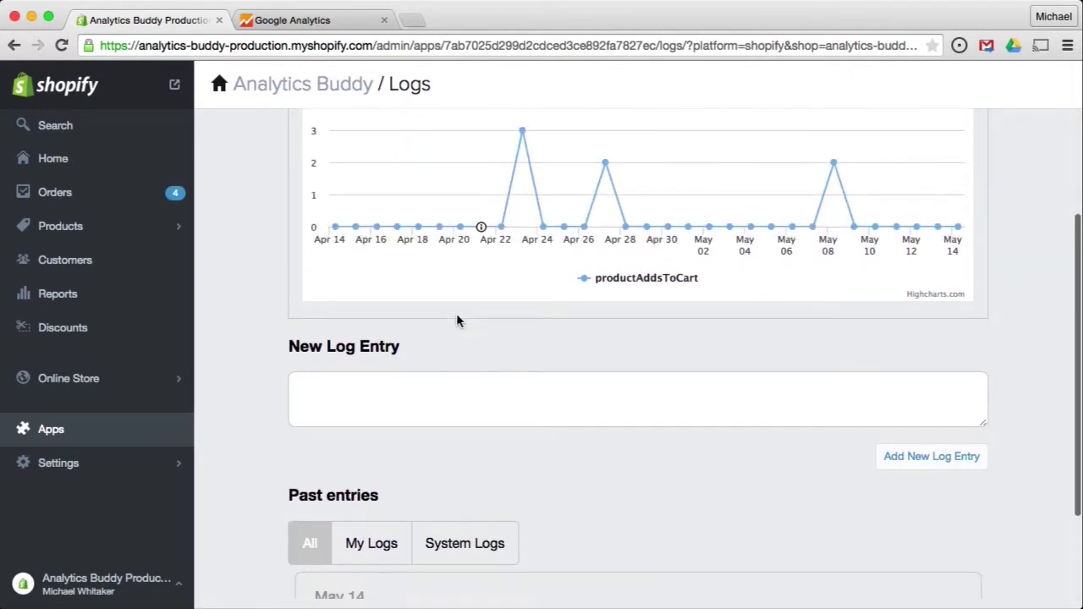
pyautogui.scroll(5, 456, 315)
pyautogui.click(338, 264)
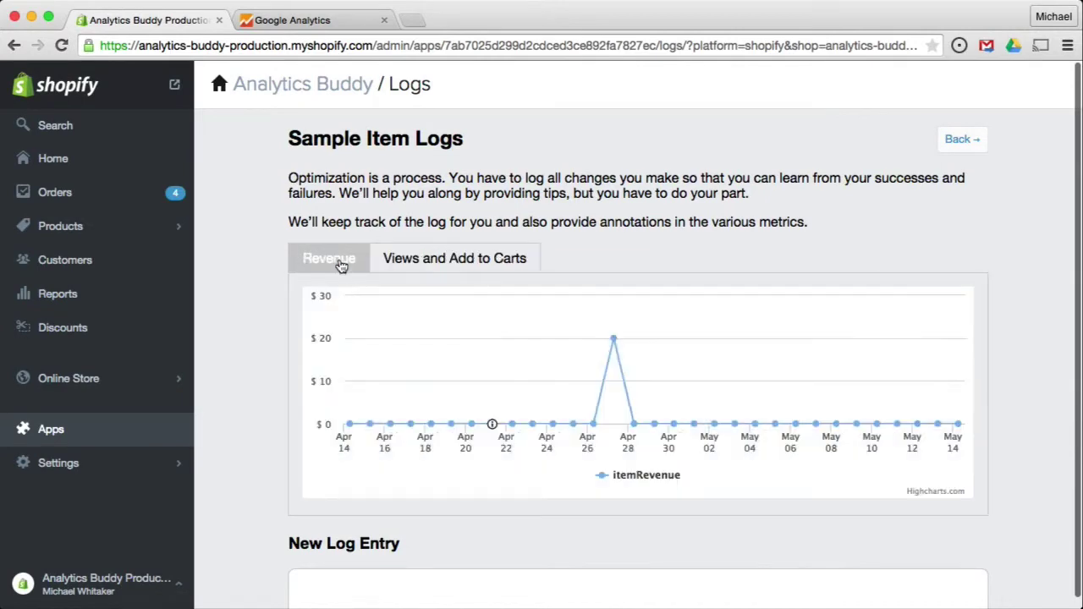
# - Open the AnalyticsBuddy Order Info report for the store's most recent order, placed on Apr 27
pyautogui.click(67, 200)
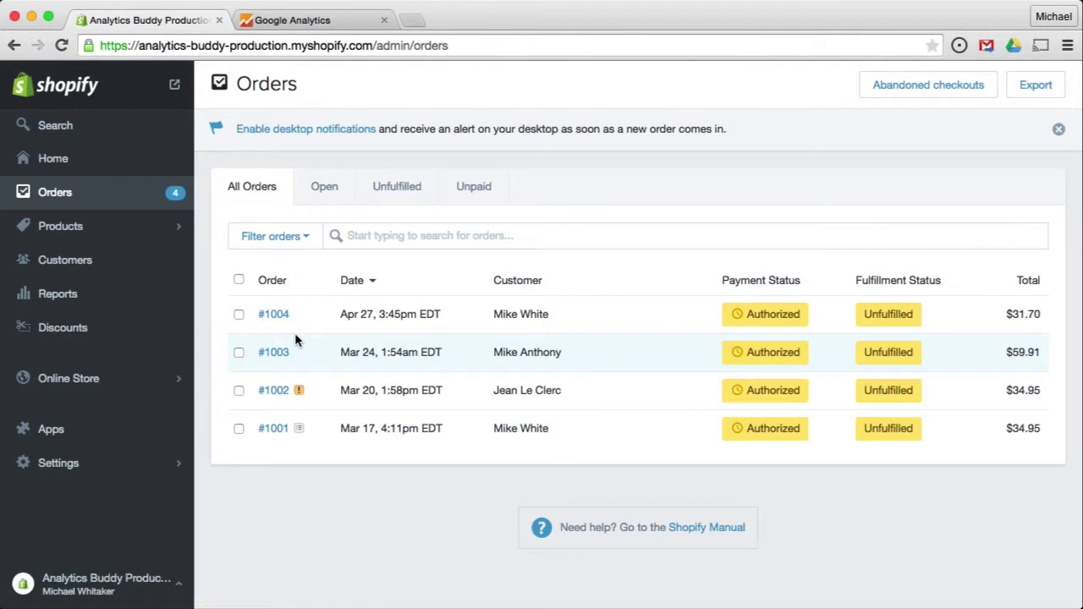
pyautogui.click(273, 316)
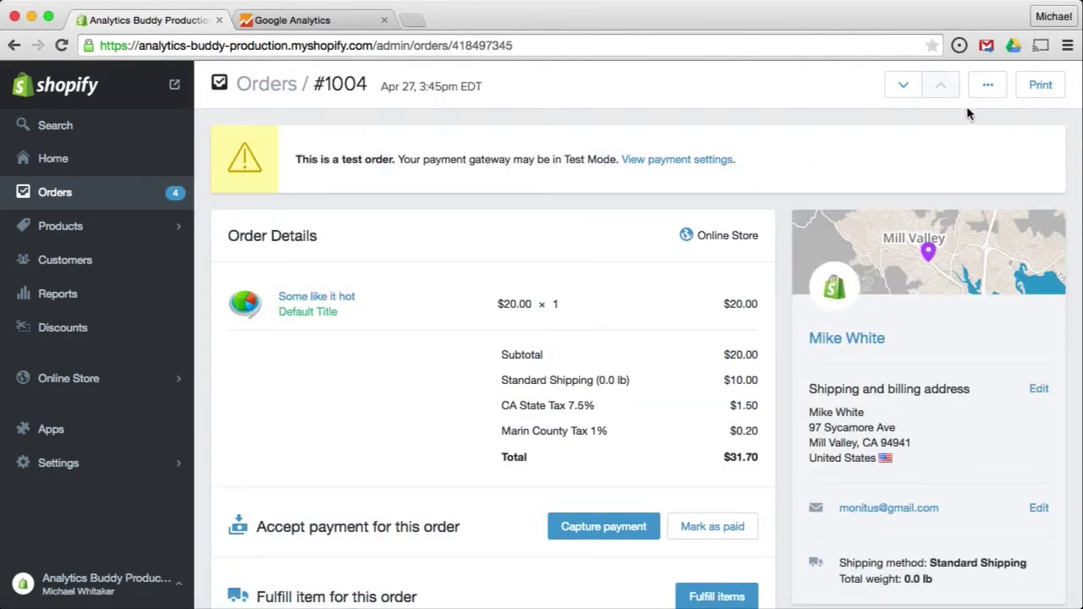
pyautogui.click(988, 90)
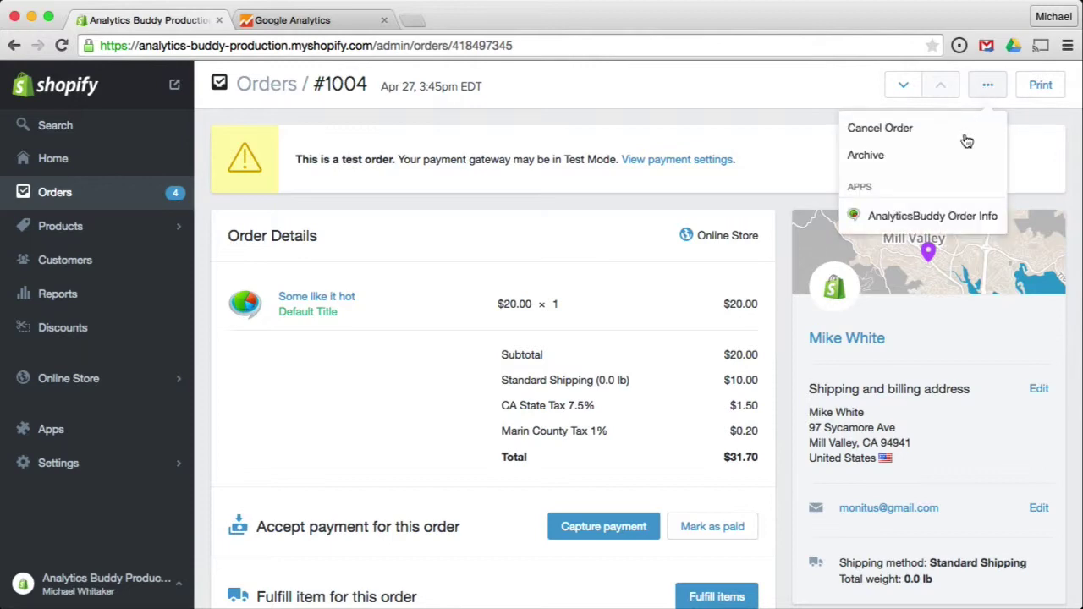
pyautogui.click(939, 217)
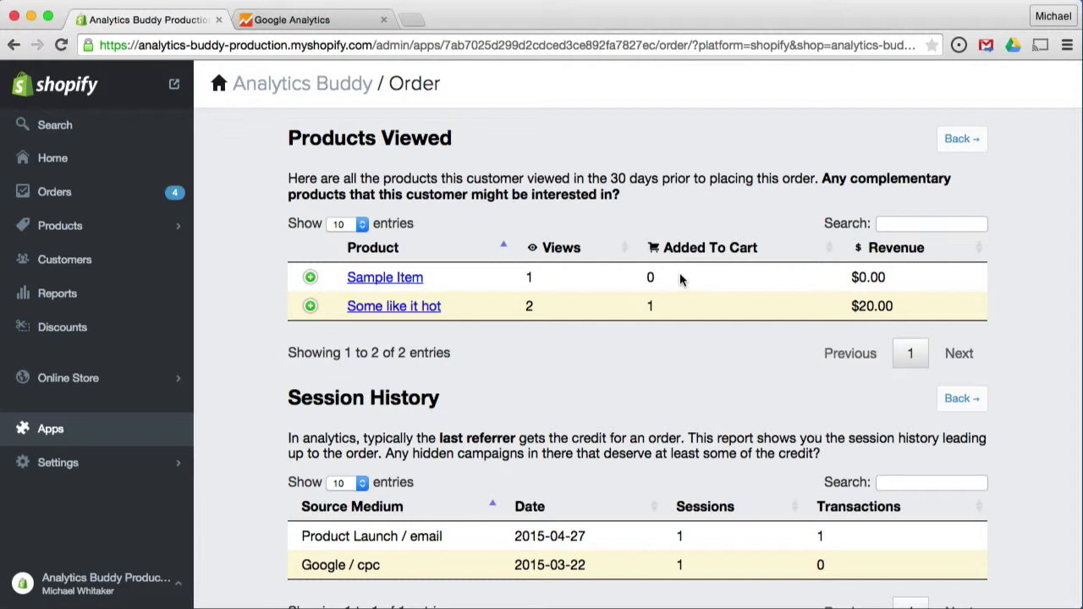
# - Expand the related products of Some like it hot under Products Viewed and examine the order's Session History
pyautogui.scroll(-1, 680, 274)
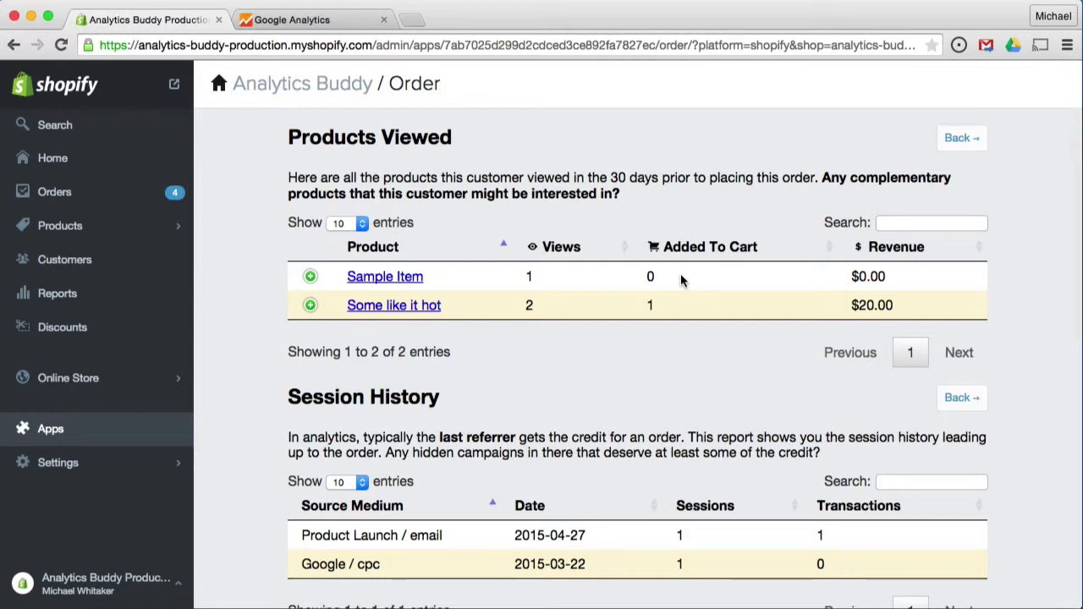
pyautogui.click(309, 306)
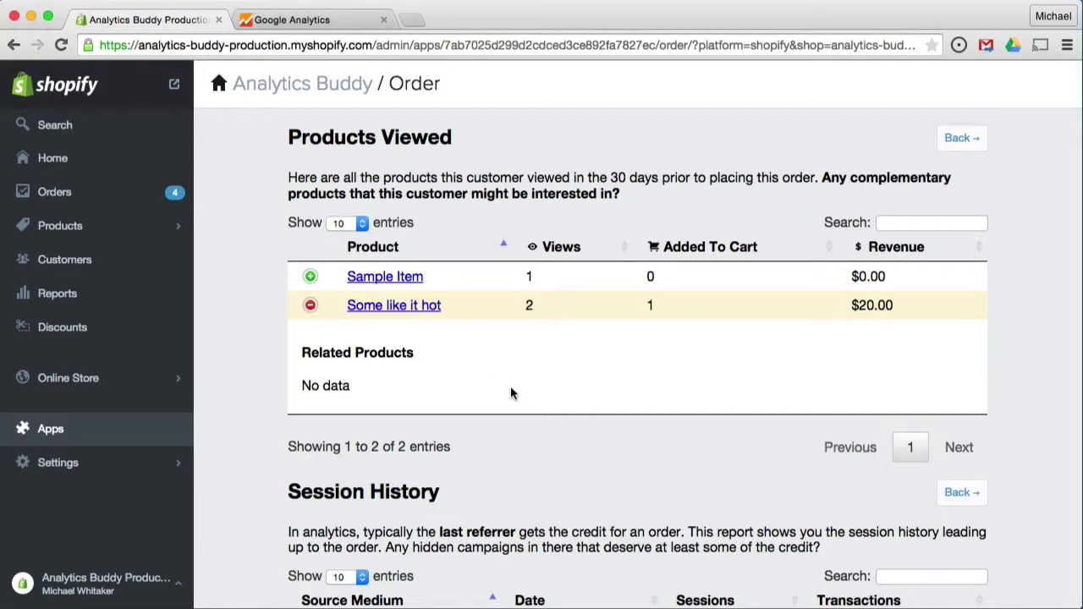
pyautogui.scroll(-5, 510, 386)
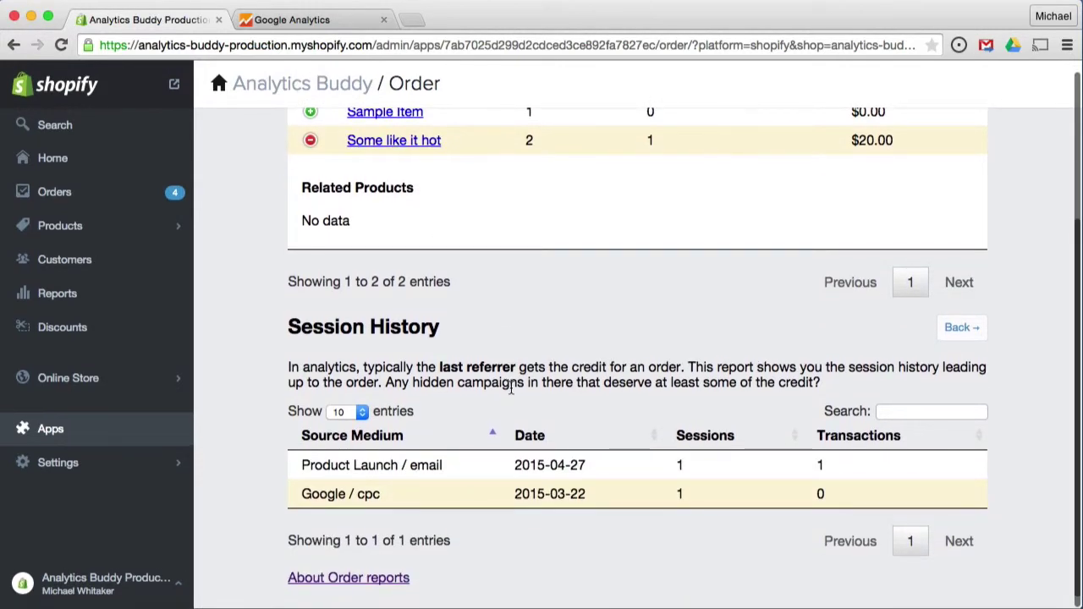